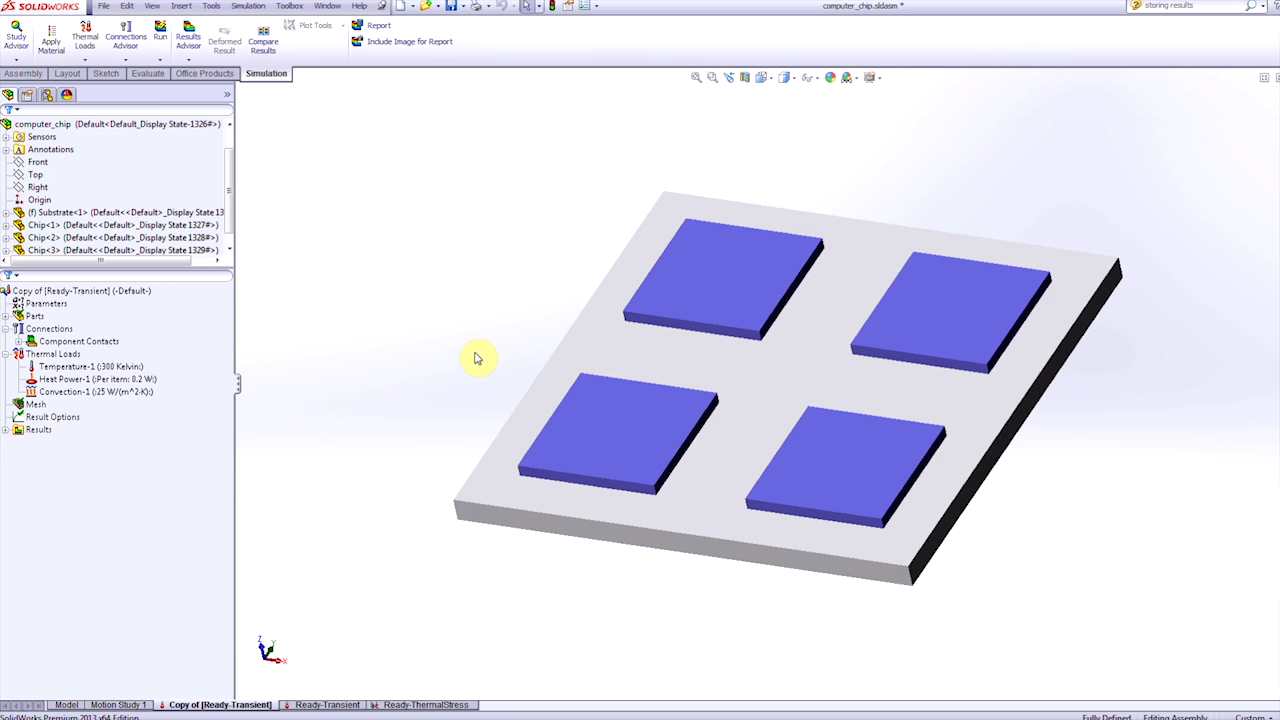
Step: Review the properties of the Copy of [Ready-Transient] study, closing them without changes
mouse_move(494, 331)
middle_mouse_down()
mouse_move(494, 297)
mouse_move(463, 294)
mouse_move(476, 342)
middle_mouse_up()
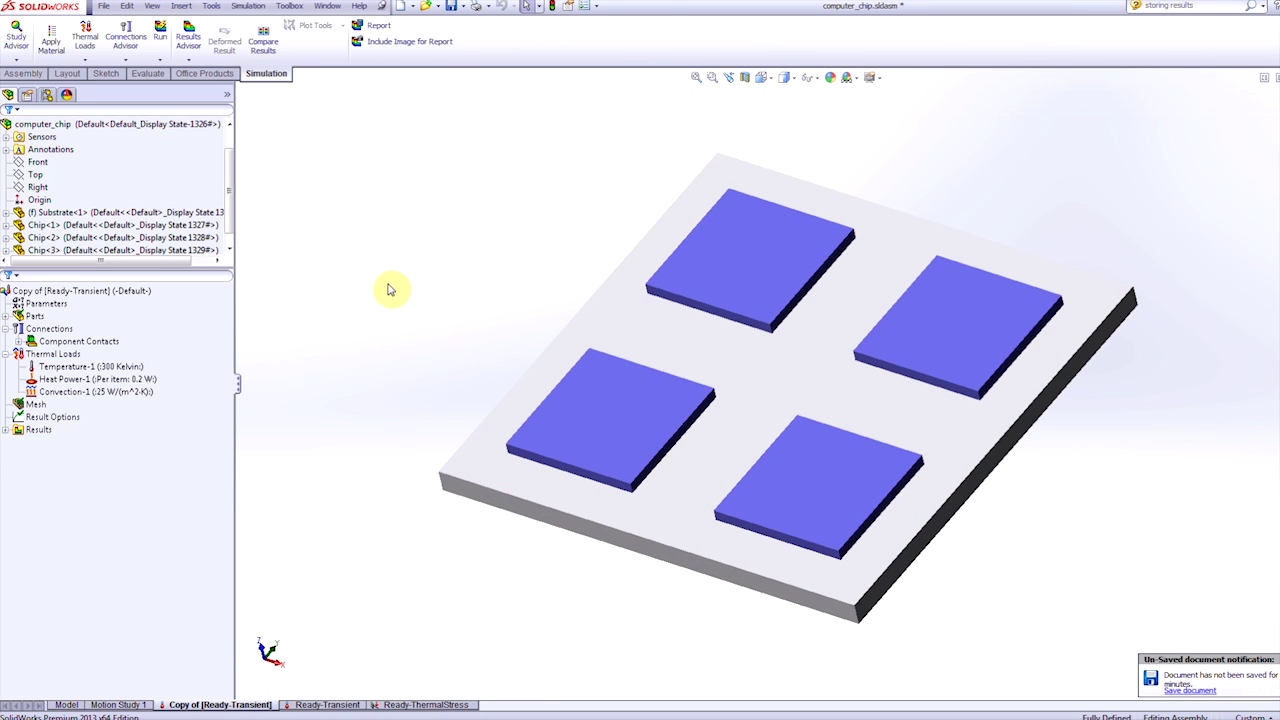
left_click(134, 290)
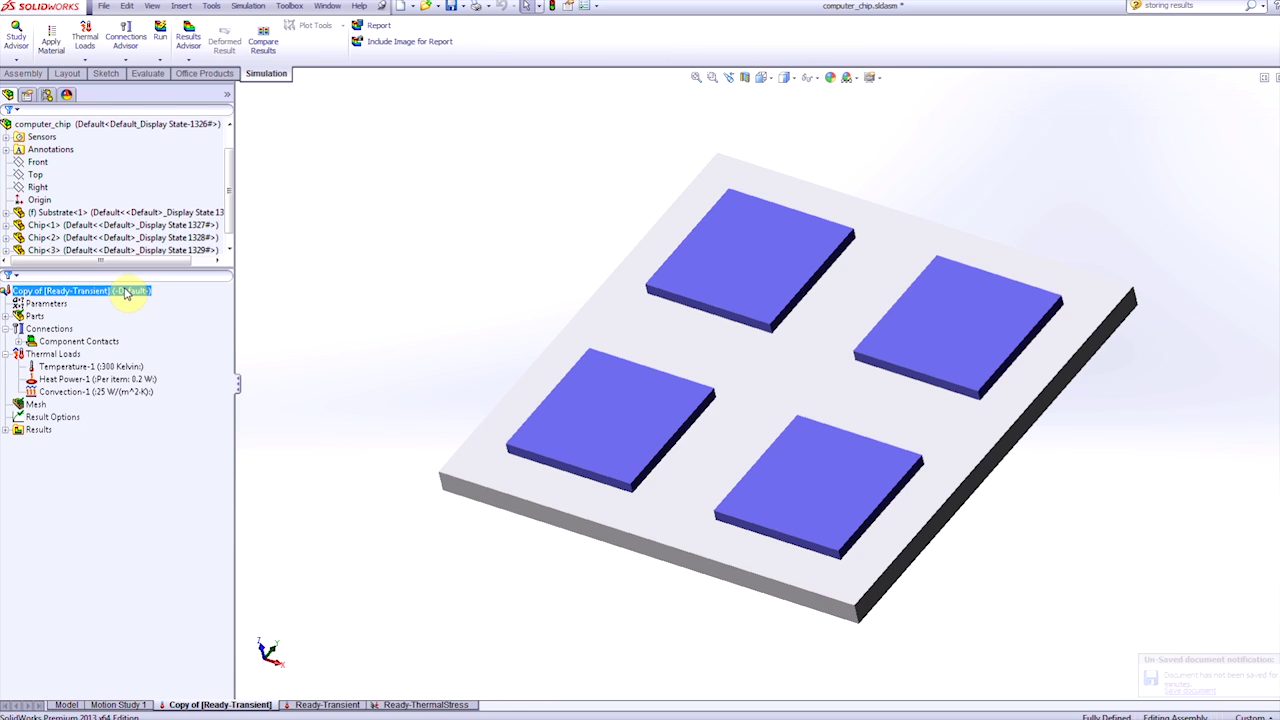
right_click(125, 291)
left_click(252, 376)
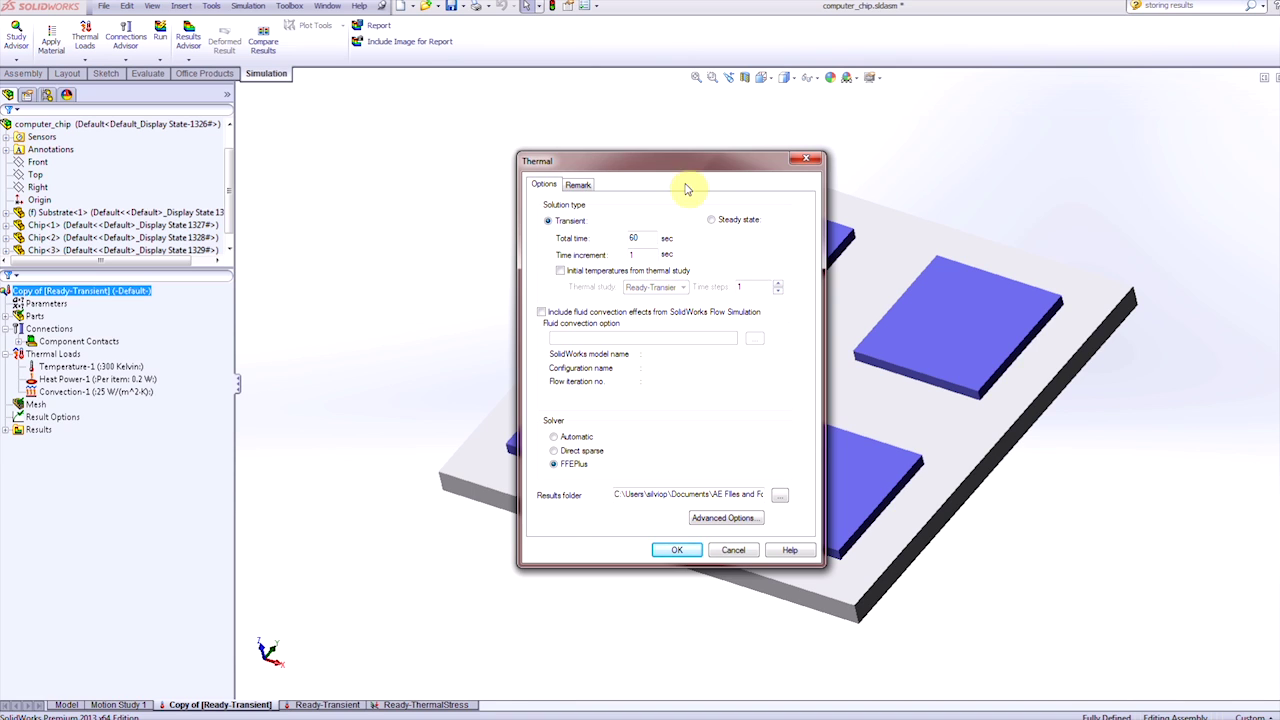
left_click_drag(684, 170, 684, 153)
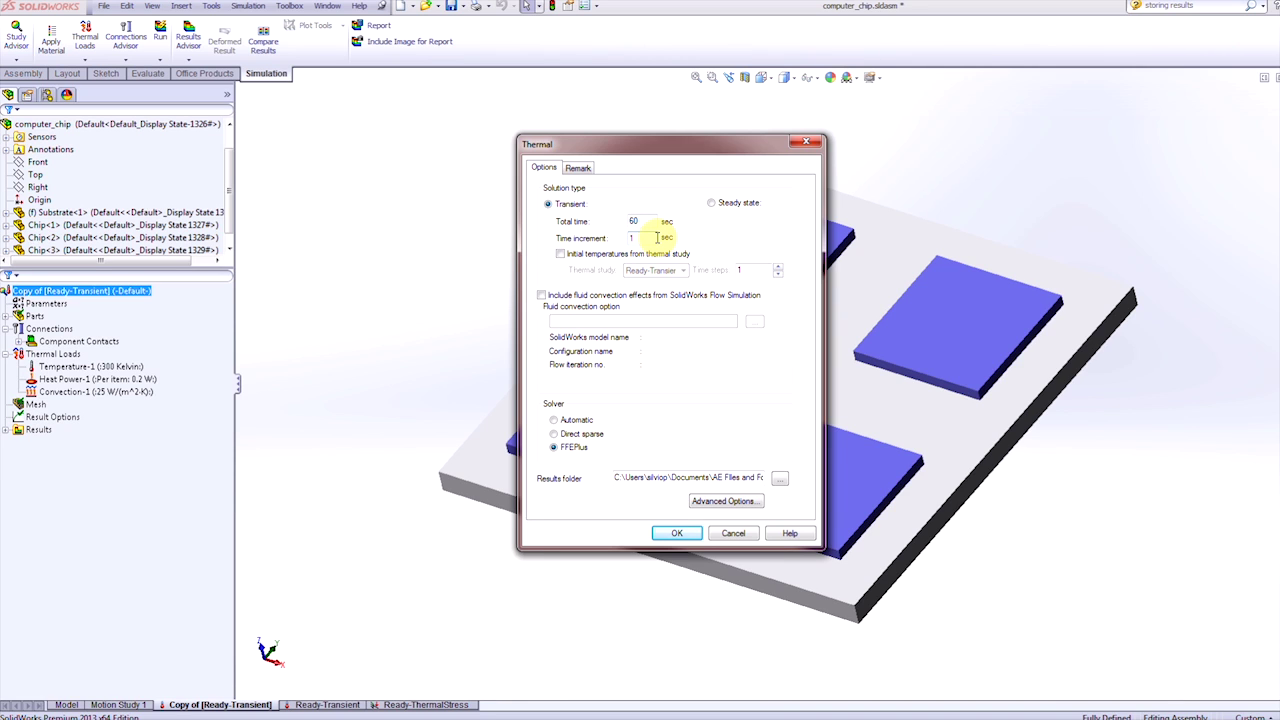
left_click(734, 534)
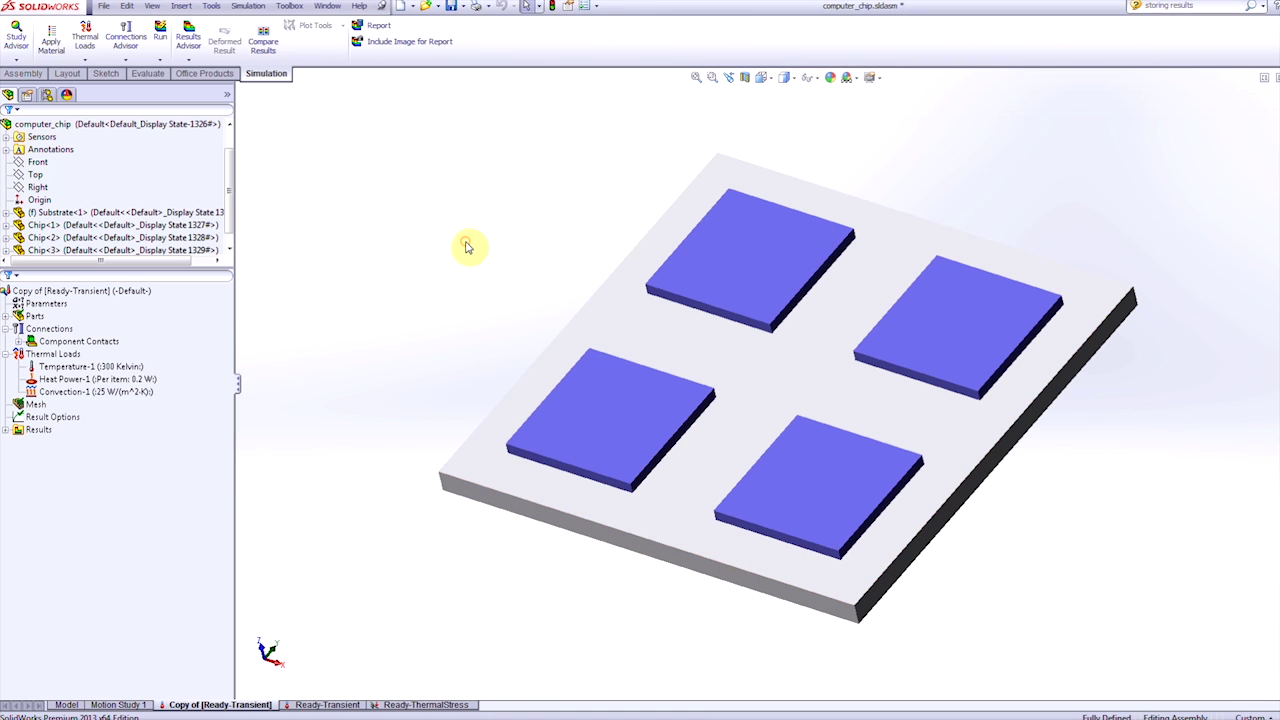
Step: Set the copied study's Result Options to save results for specified solution steps
left_click(88, 422)
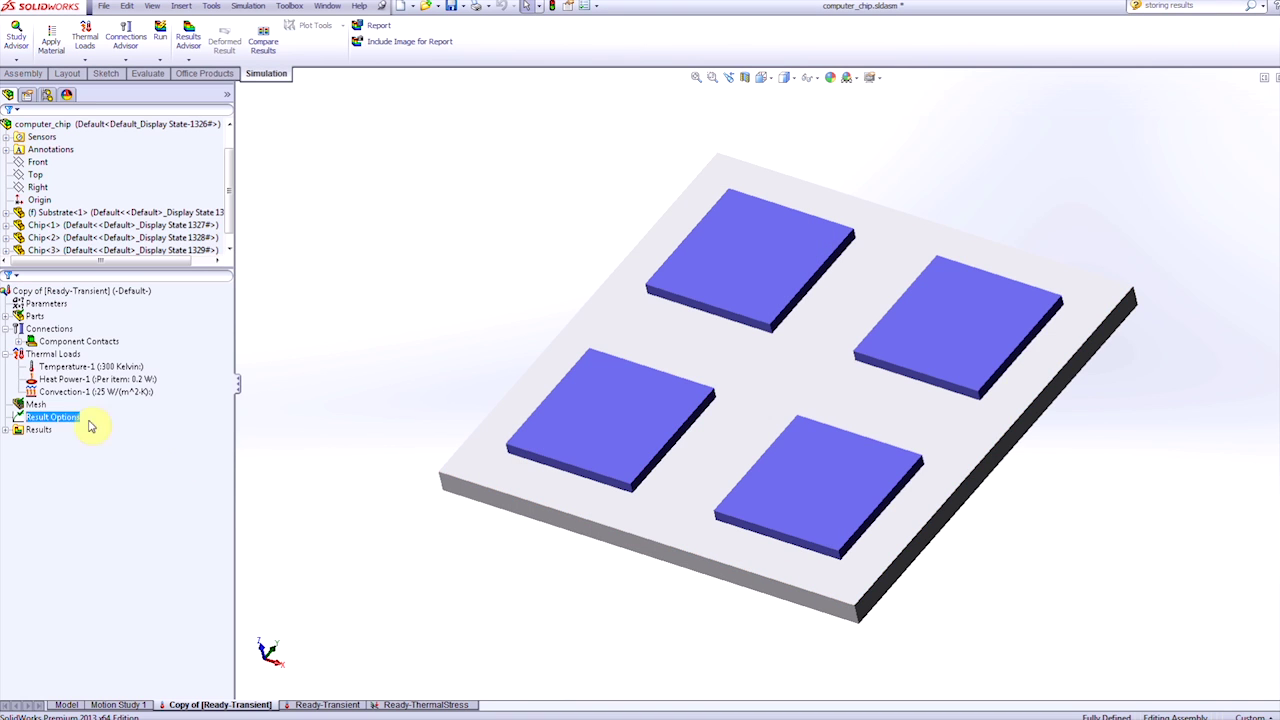
right_click(68, 418)
left_click(115, 428)
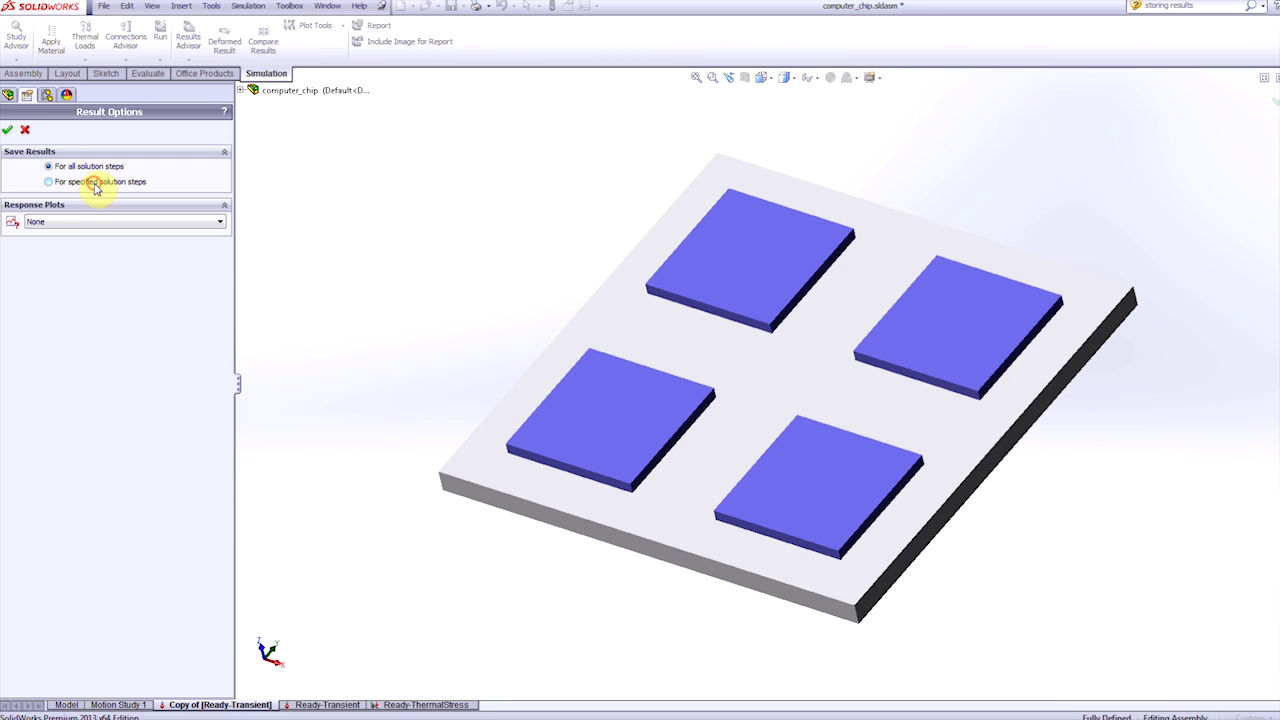
left_click(94, 183)
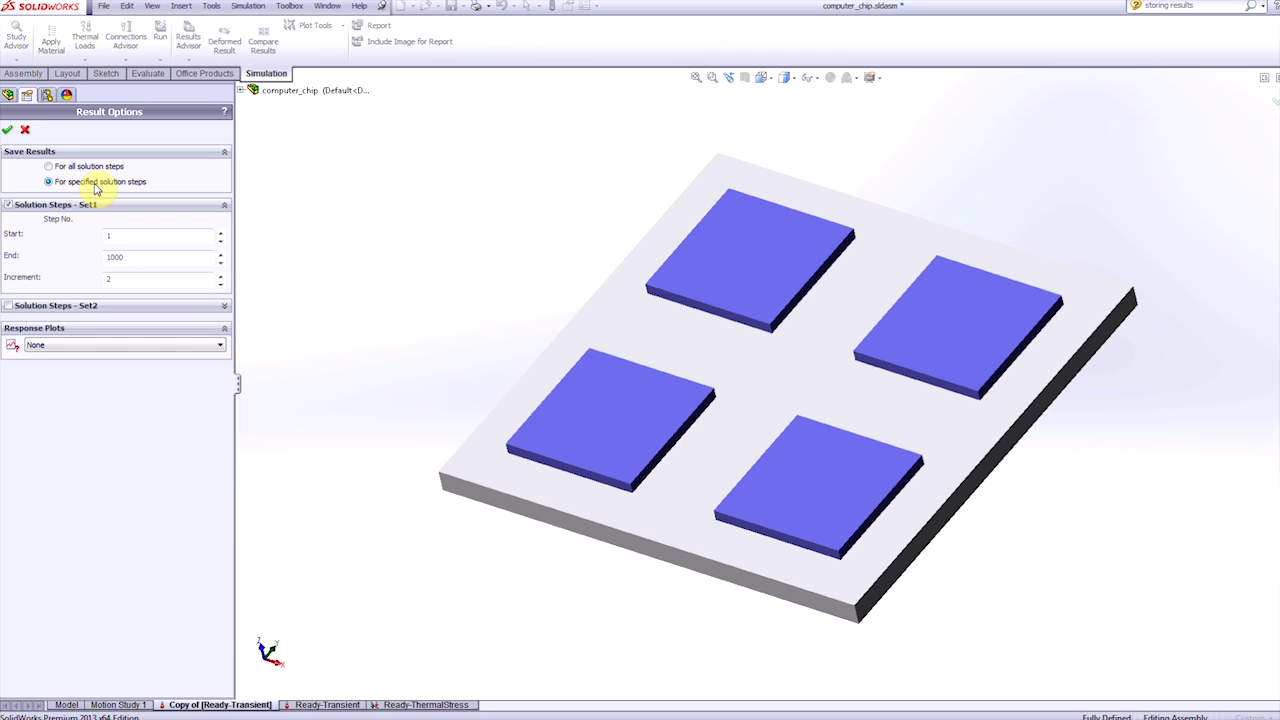
Step: Set the first solution-step set to end at 10 with increment 1
double_click(137, 257)
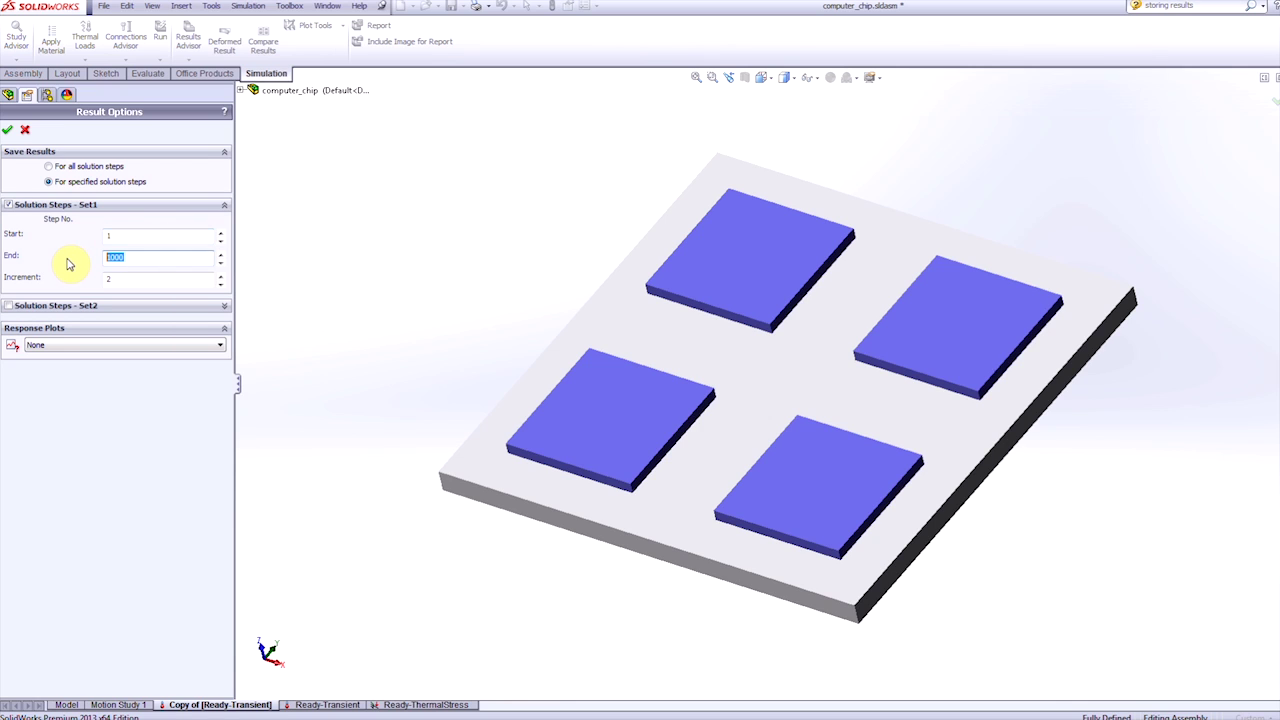
type("10")
double_click(125, 276)
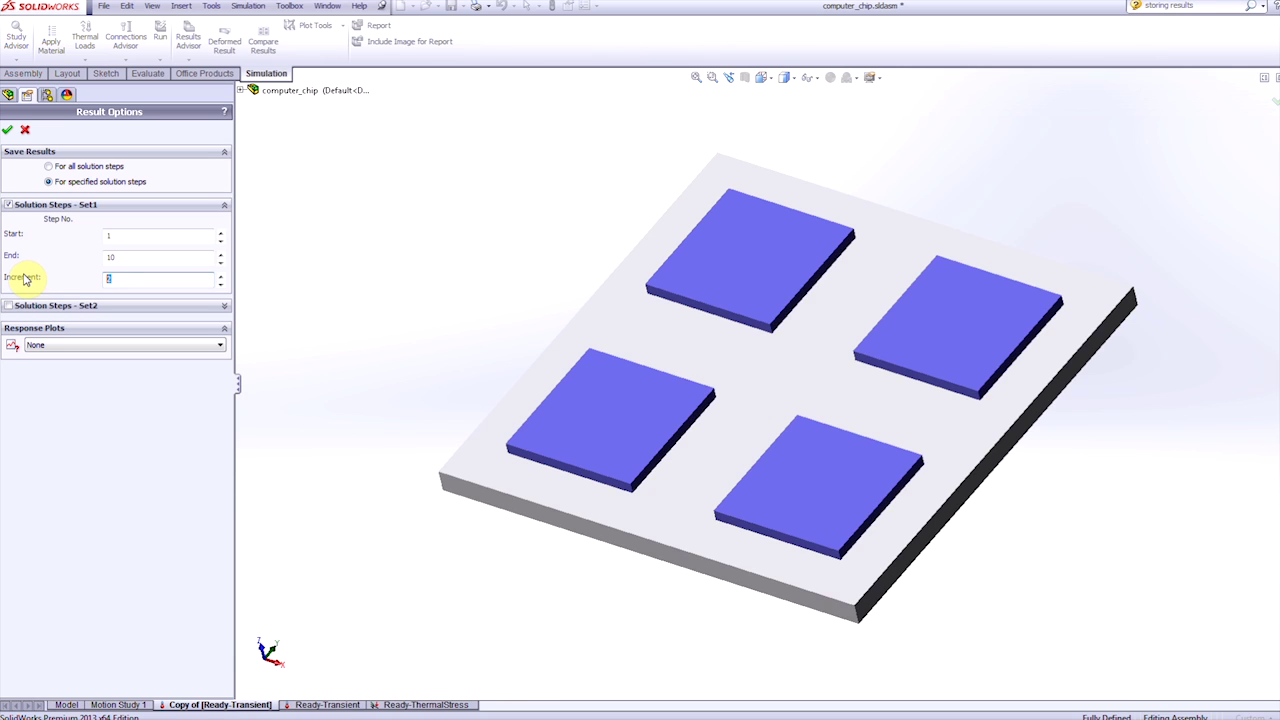
type("1")
Step: Enable a second set covering steps 11 to 60 with increment 5
left_click(8, 305)
double_click(133, 339)
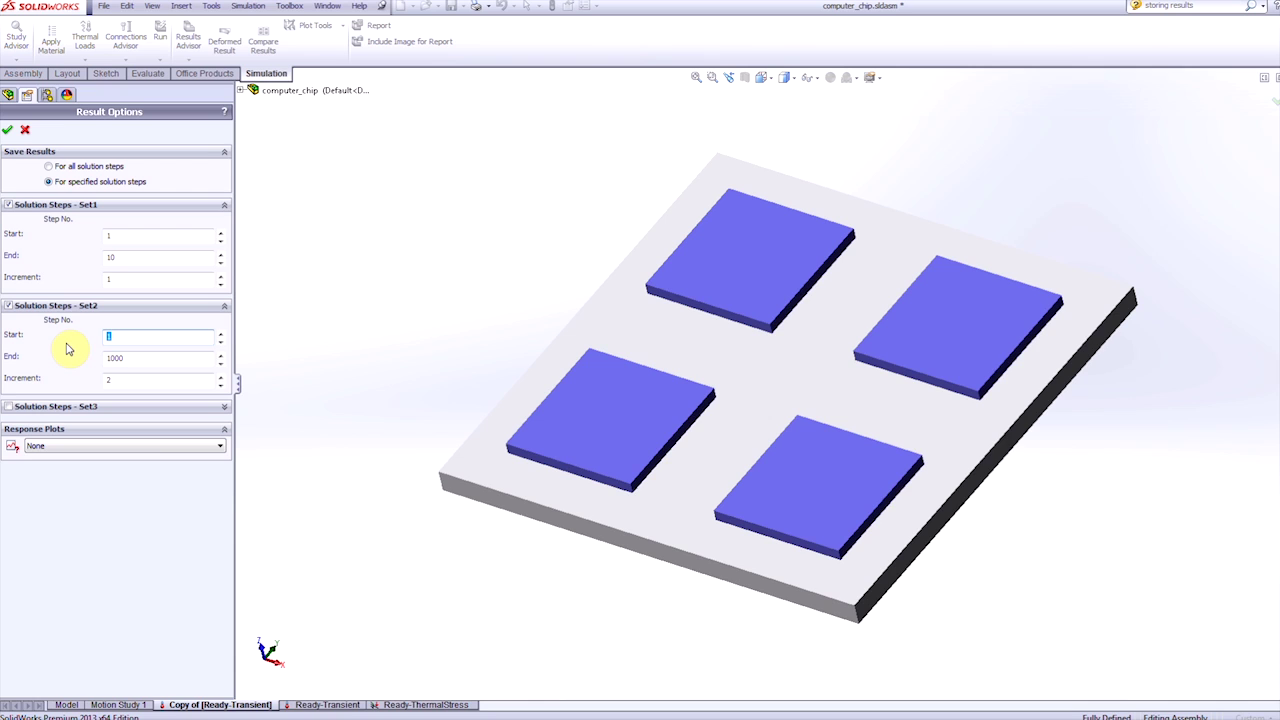
type("11")
double_click(133, 364)
type("60")
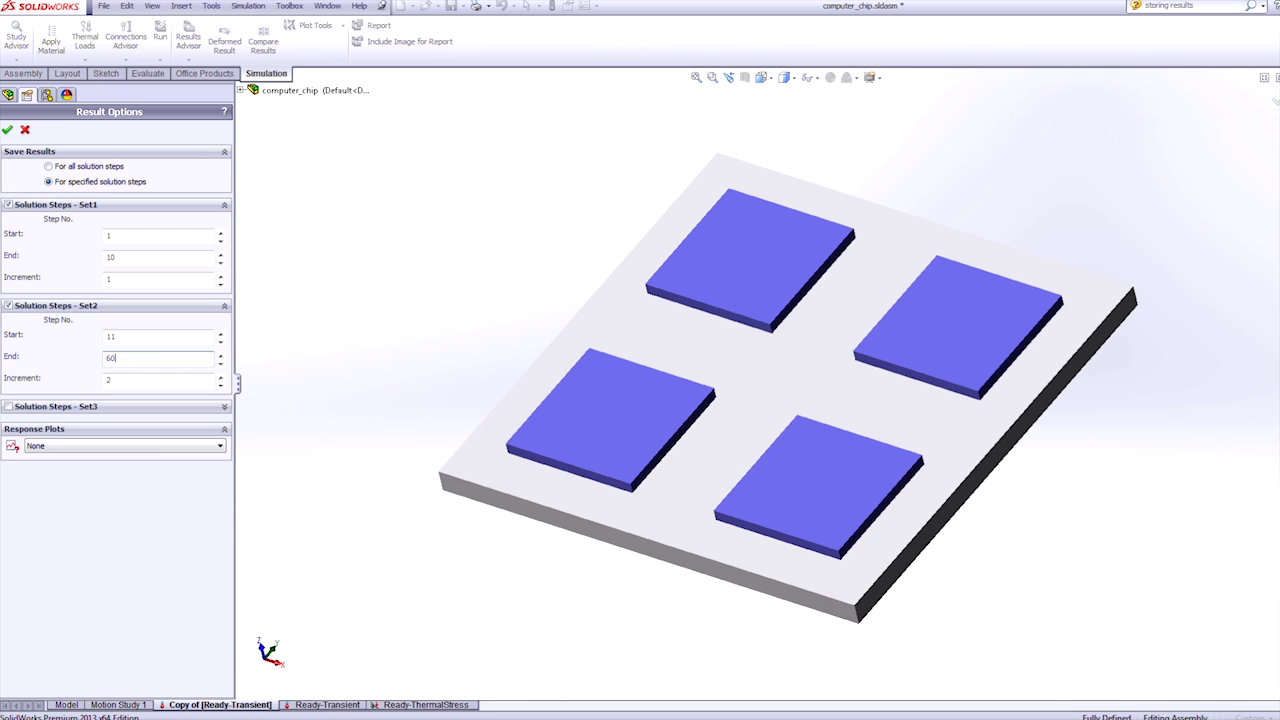
double_click(132, 380)
type("5")
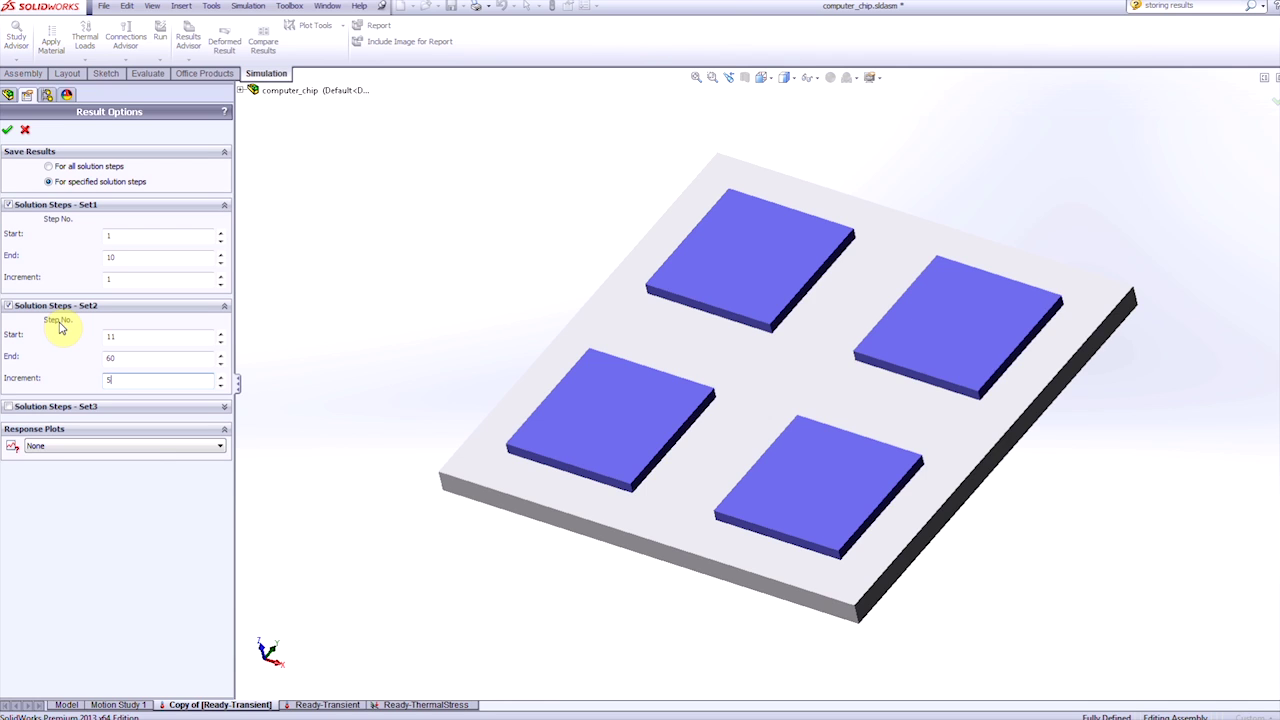
left_click(30, 407)
left_click(57, 506)
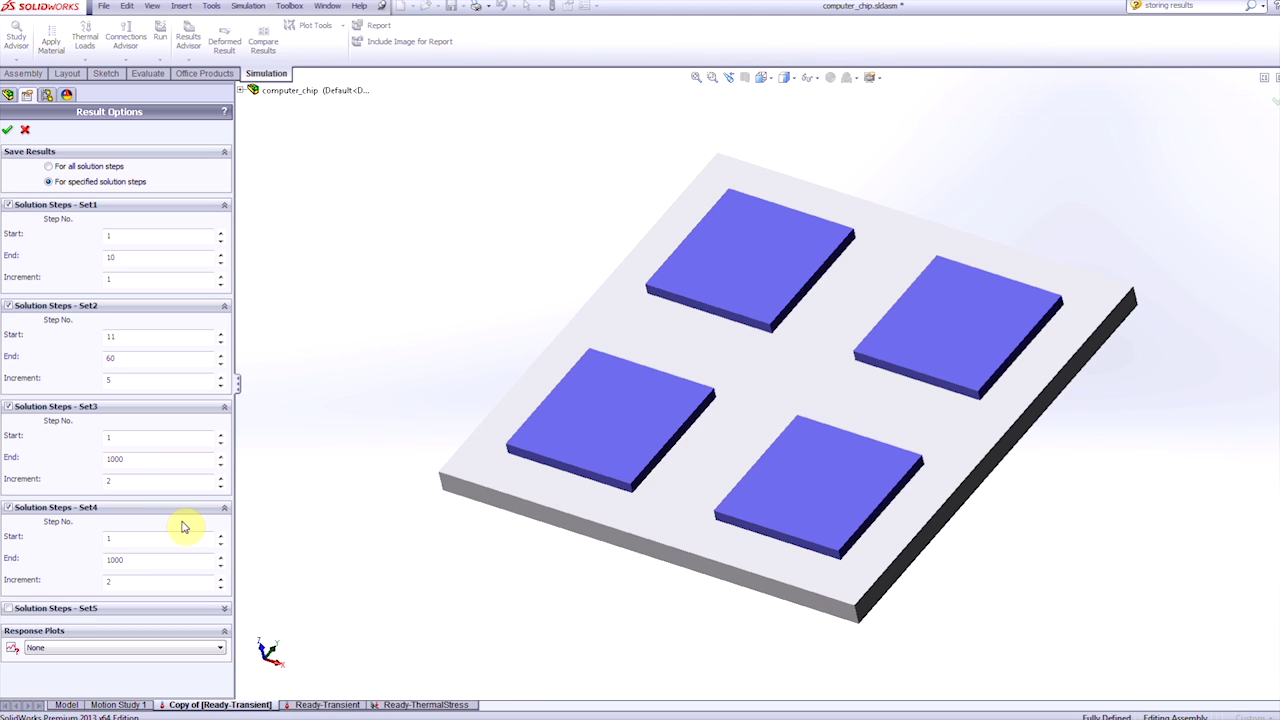
left_click(9, 508)
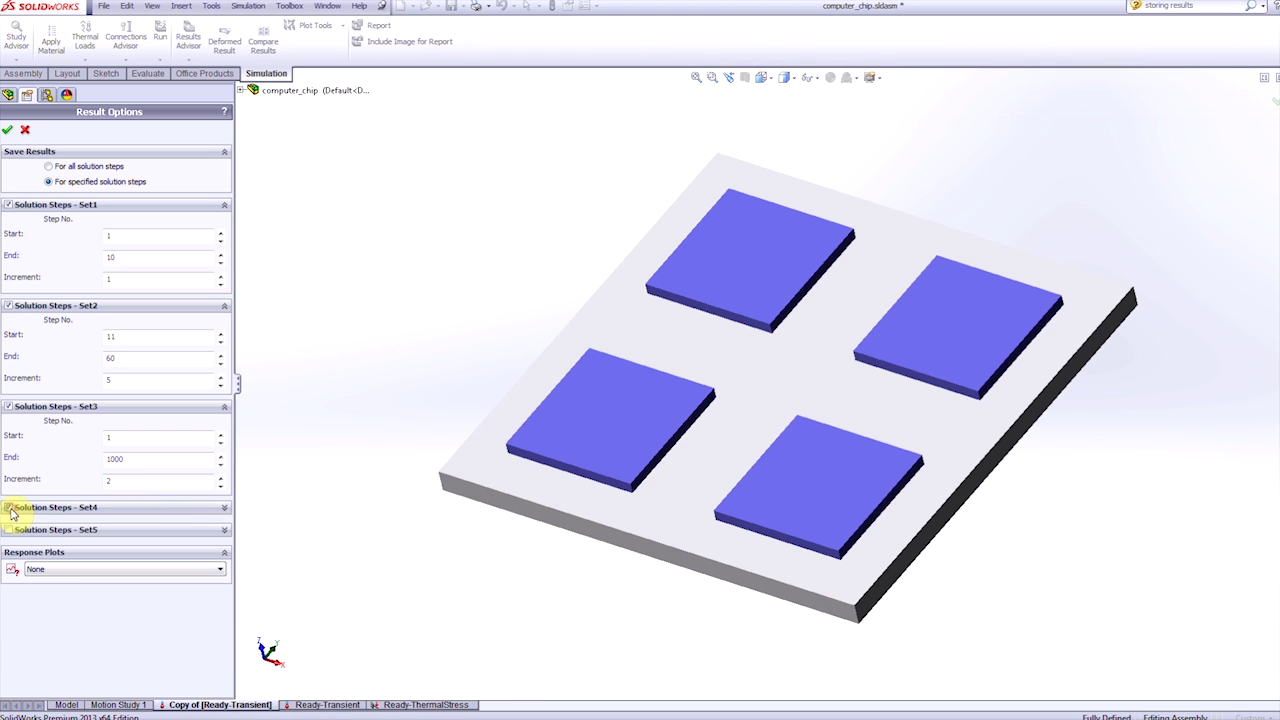
left_click(9, 407)
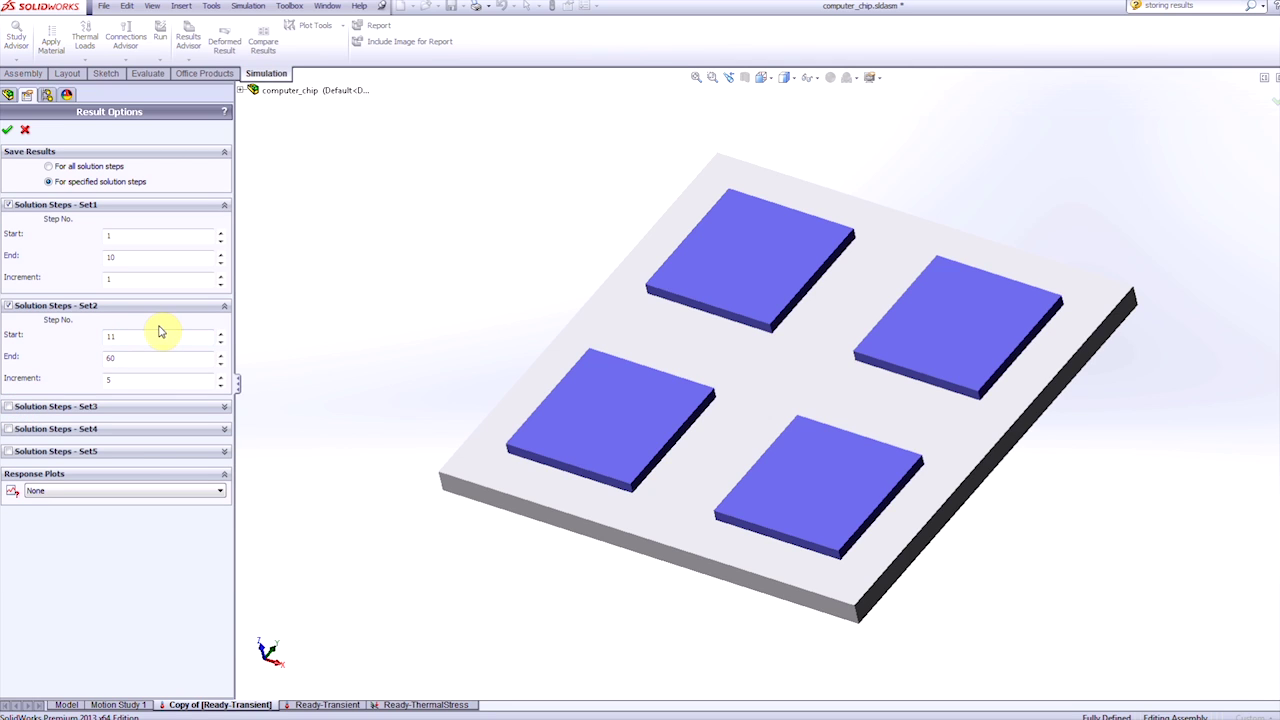
Step: Apply the specified-step result options and open Thermal1 in the Ready-Transient study
left_click(8, 131)
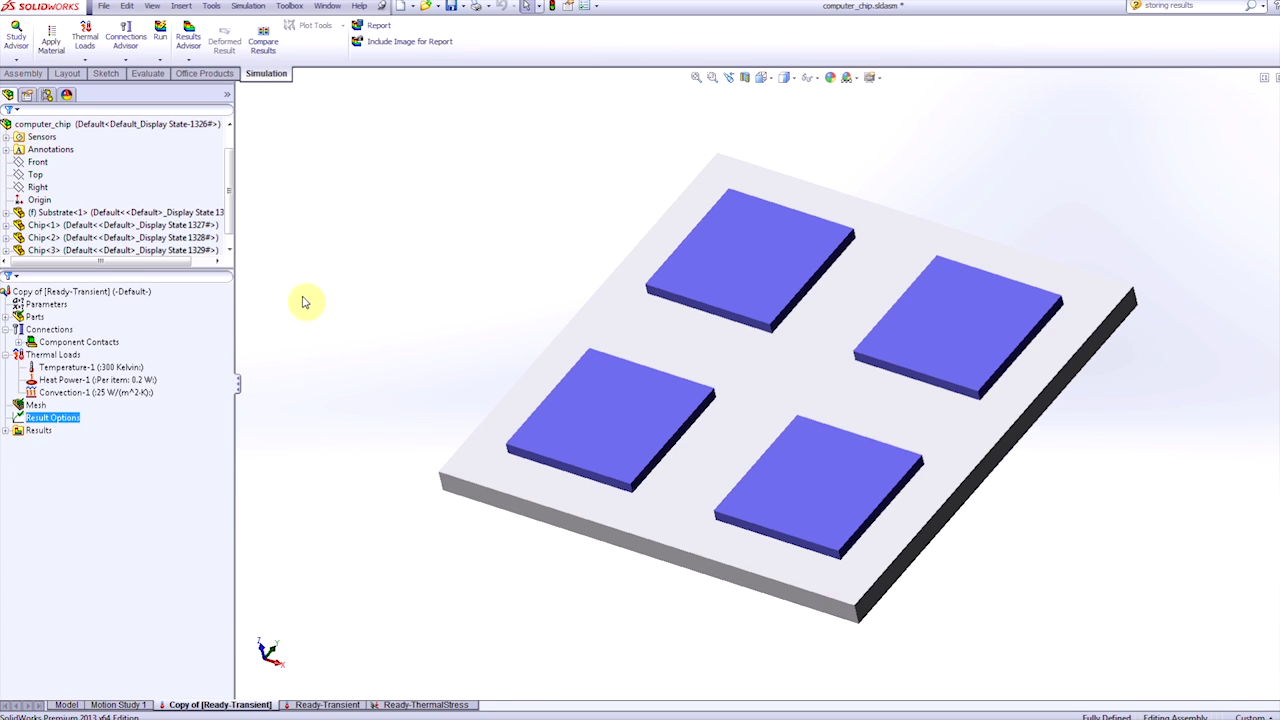
left_click(322, 704)
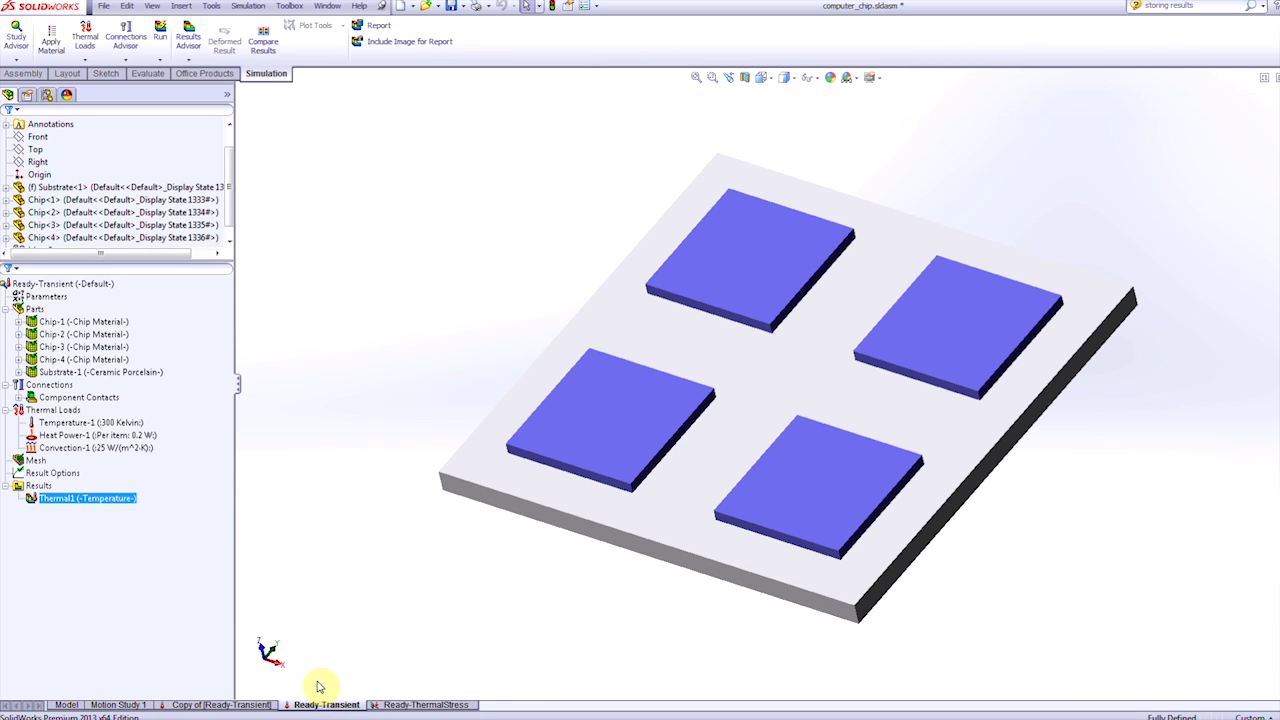
left_click(100, 498)
double_click(100, 500)
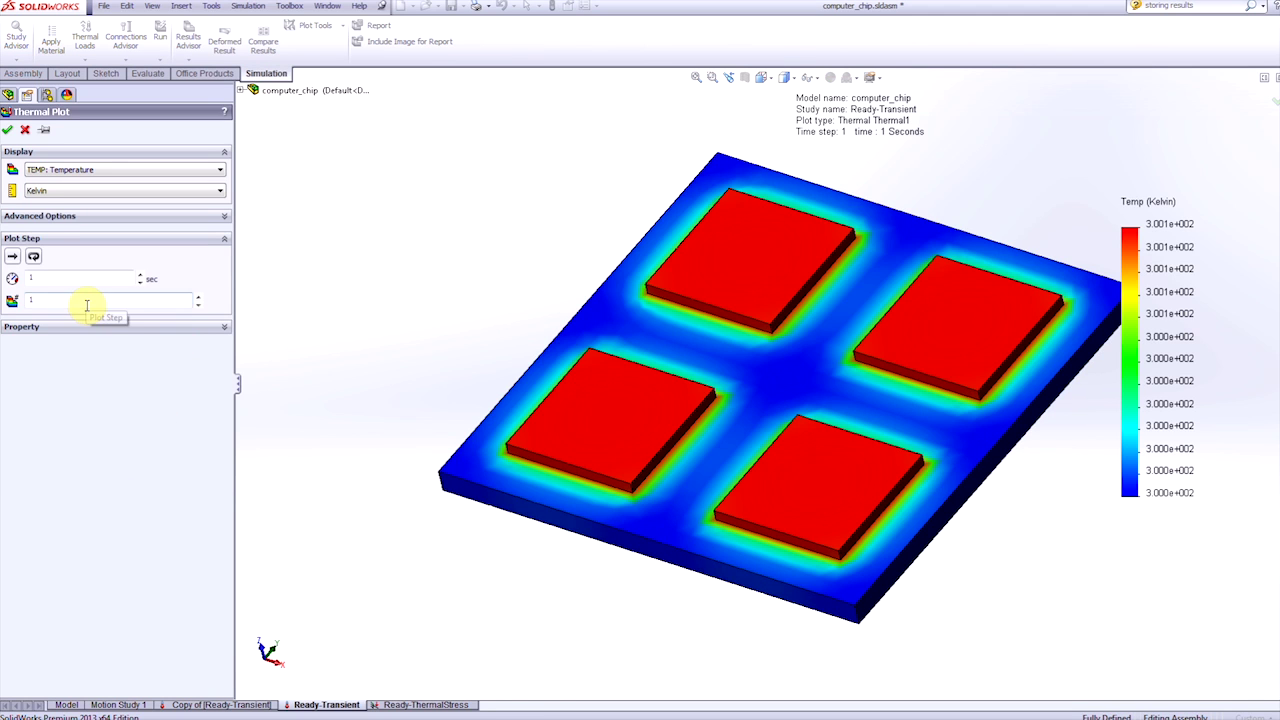
Step: Step the Thermal1 temperature plot through successive plot steps past step 10, then accept
left_click(199, 297)
left_click(199, 297)
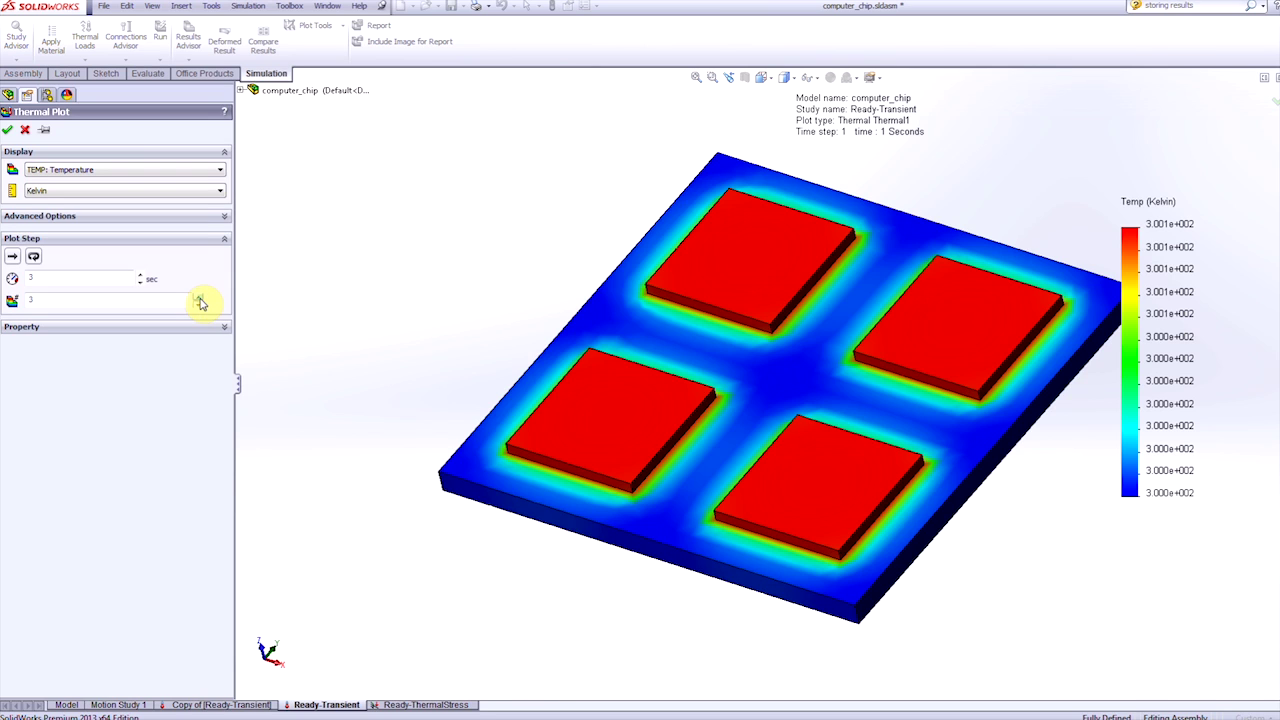
left_click(199, 297)
left_click(199, 297)
left_click(199, 297)
left_click(199, 297)
left_click(199, 297)
left_click(199, 297)
left_click(199, 297)
left_click(200, 300)
left_click(200, 300)
left_click(200, 300)
left_click(200, 300)
left_click(8, 130)
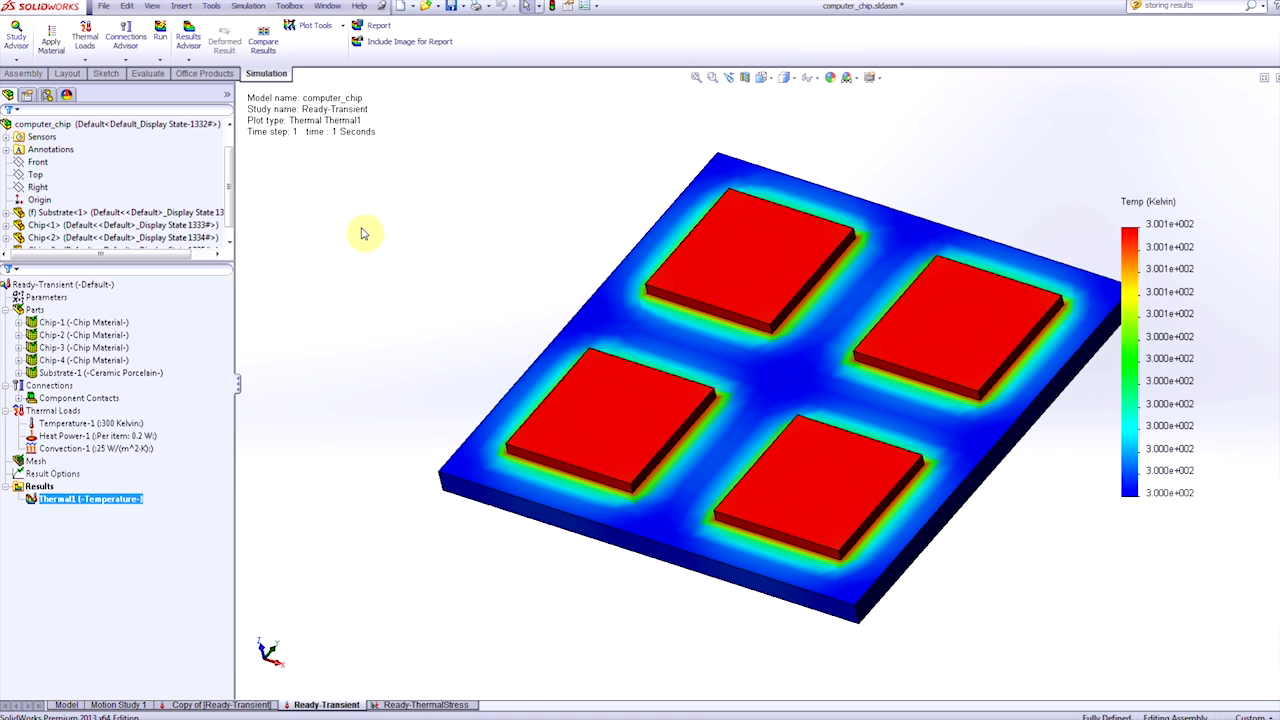
Step: Open the Ready-ThermalStress study's Result Options, currently saving stresses and strains
left_click(418, 705)
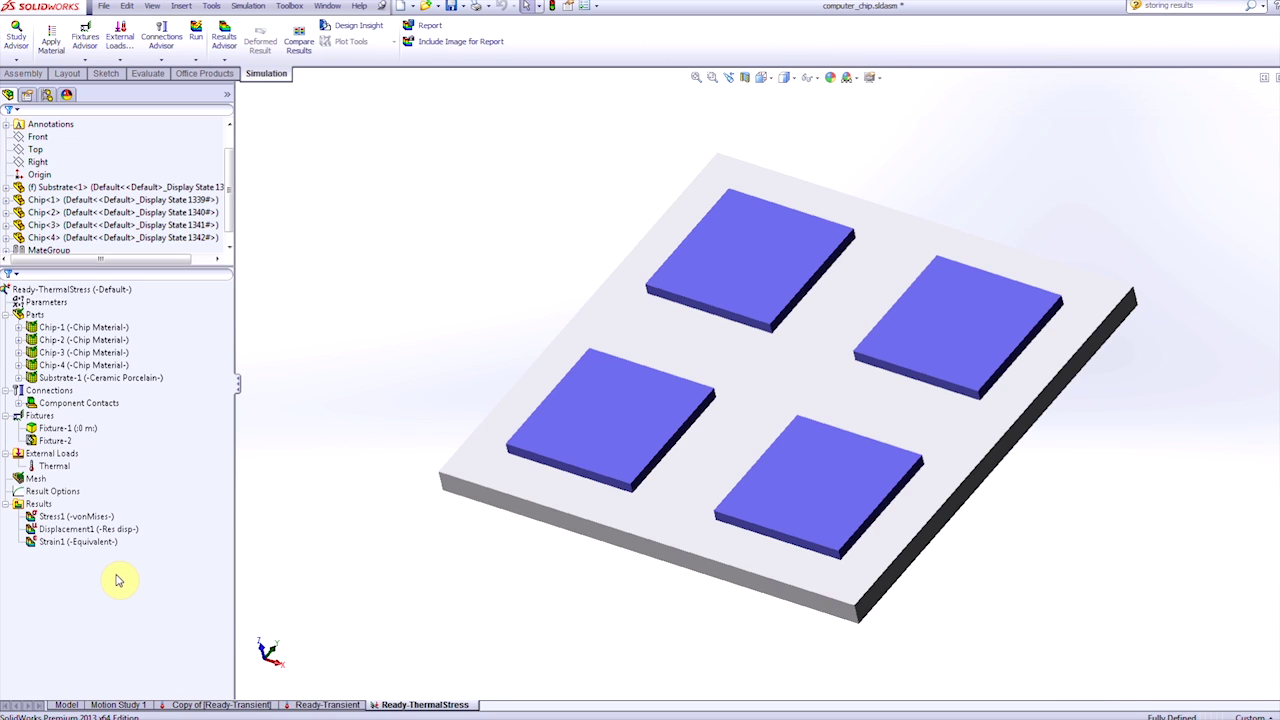
left_click(76, 543)
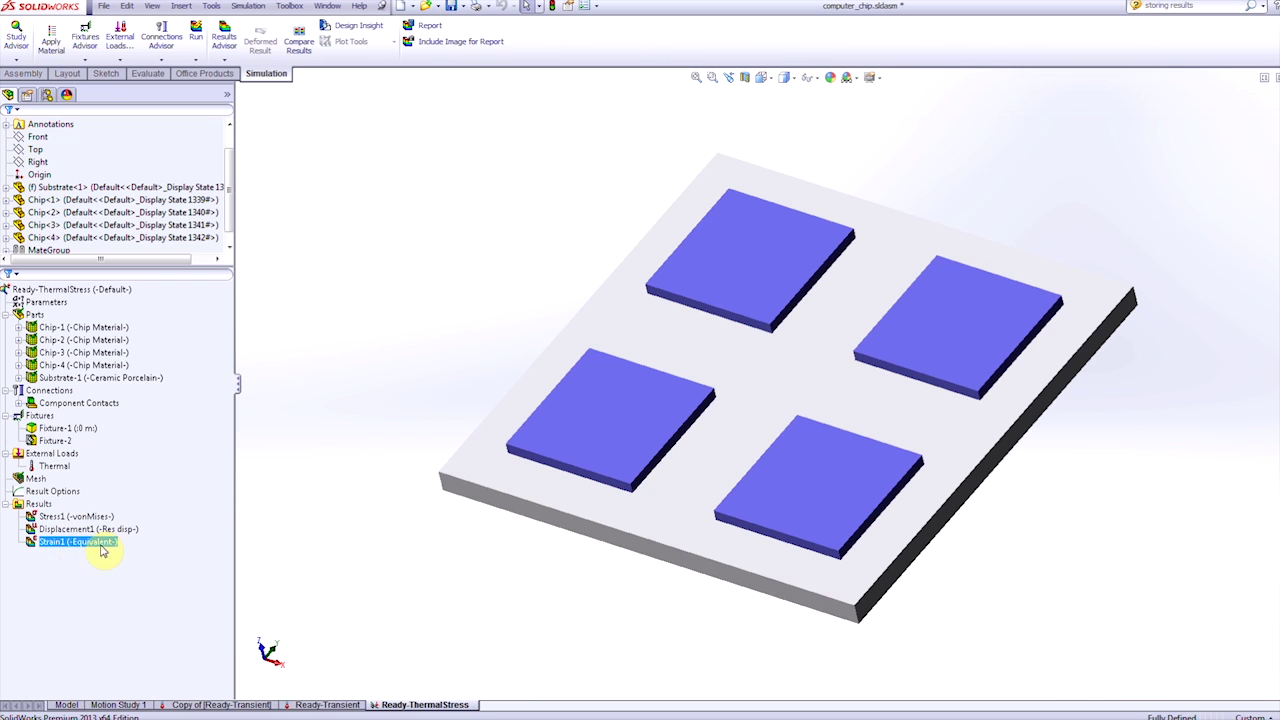
left_click(57, 492)
right_click(59, 494)
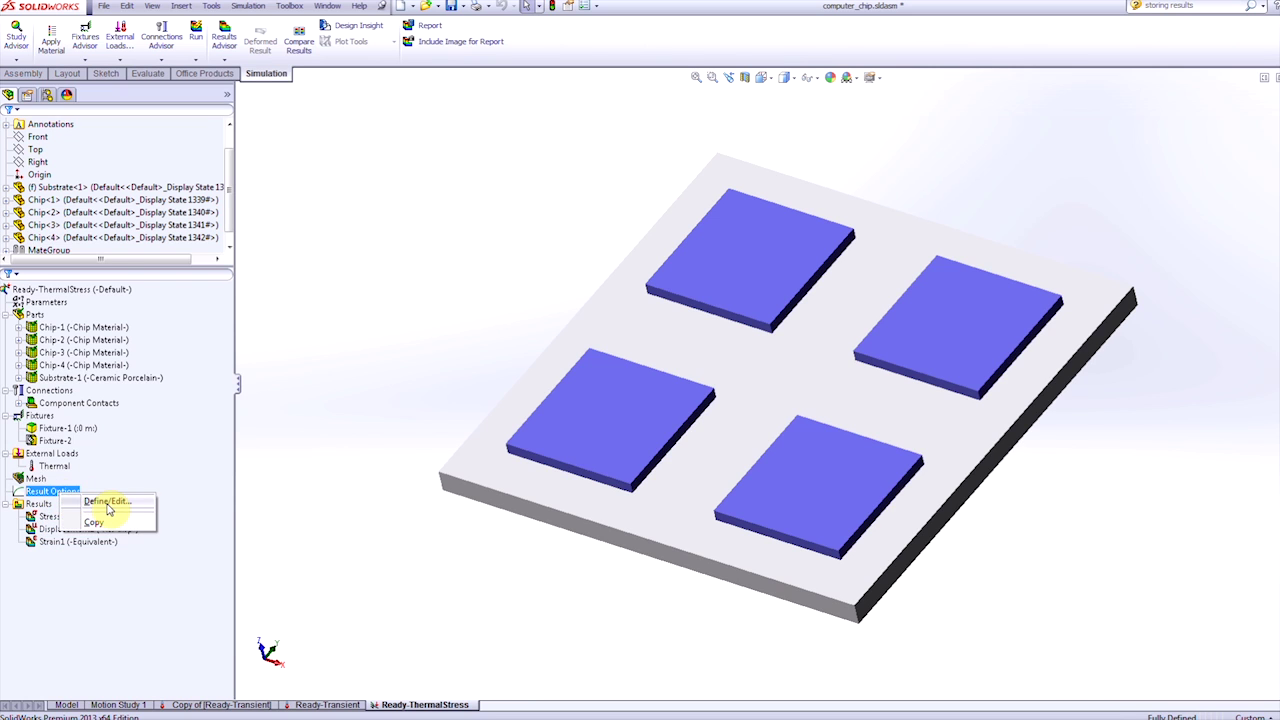
left_click(106, 502)
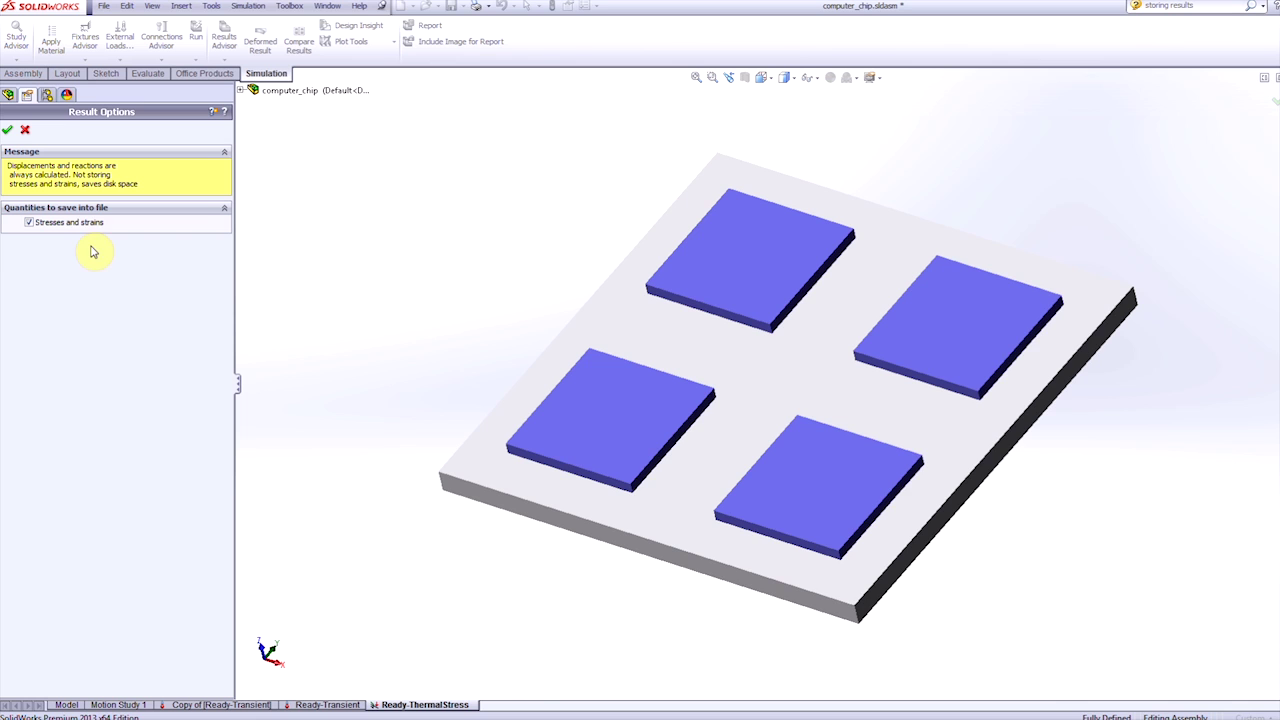
Step: Stop saving stresses and strains and rerun the Ready-ThermalStress study
left_click(56, 222)
left_click(7, 129)
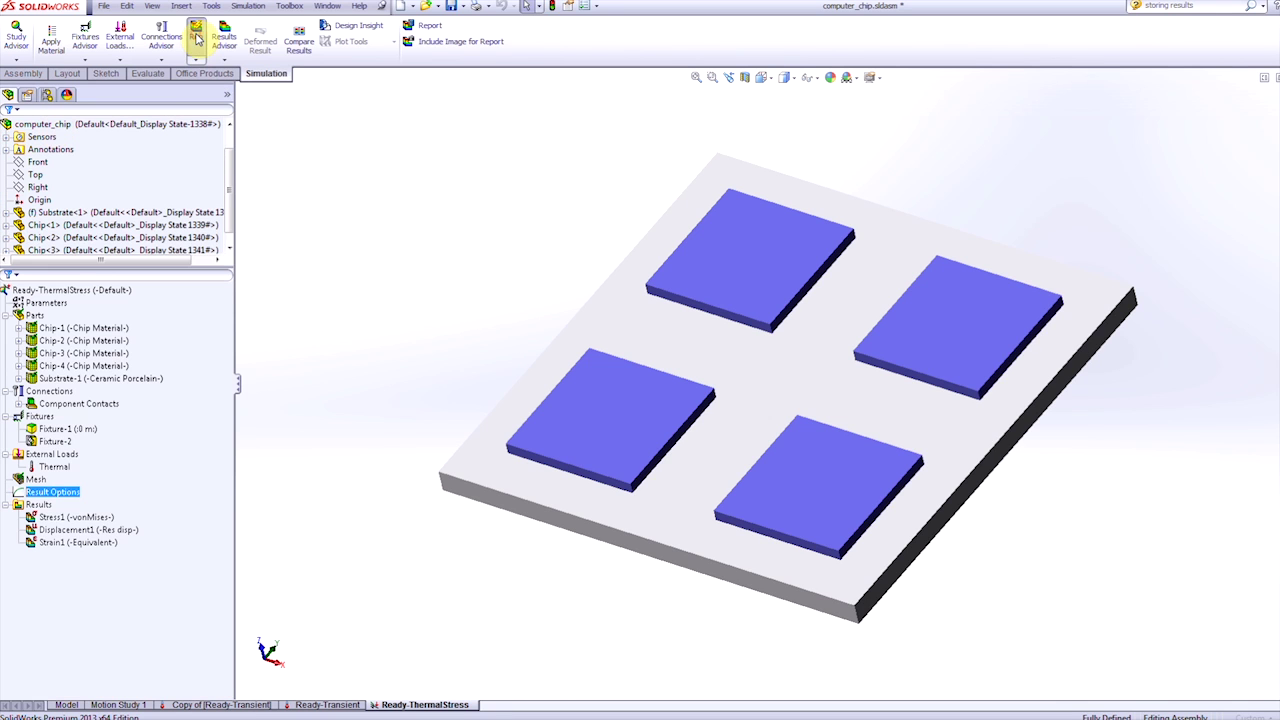
left_click(197, 38)
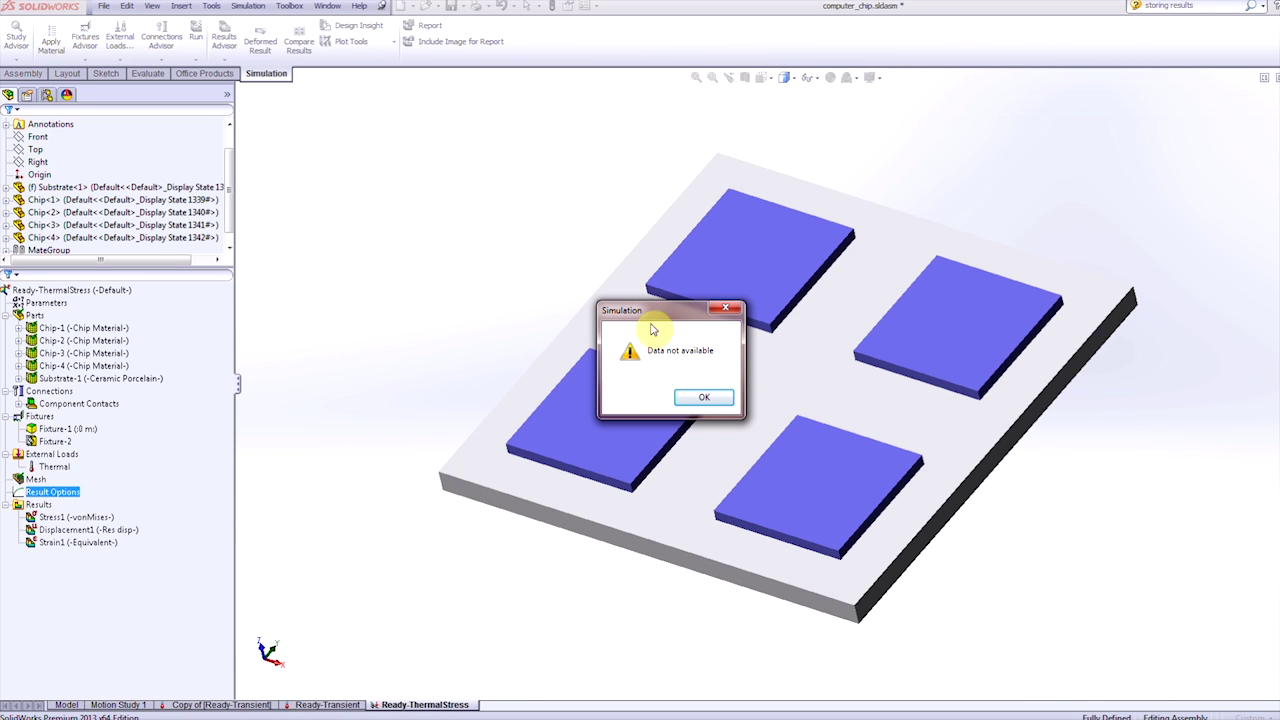
Step: Dismiss the Data not available messages for Stress1 and Strain1 and show Displacement1
left_click(703, 397)
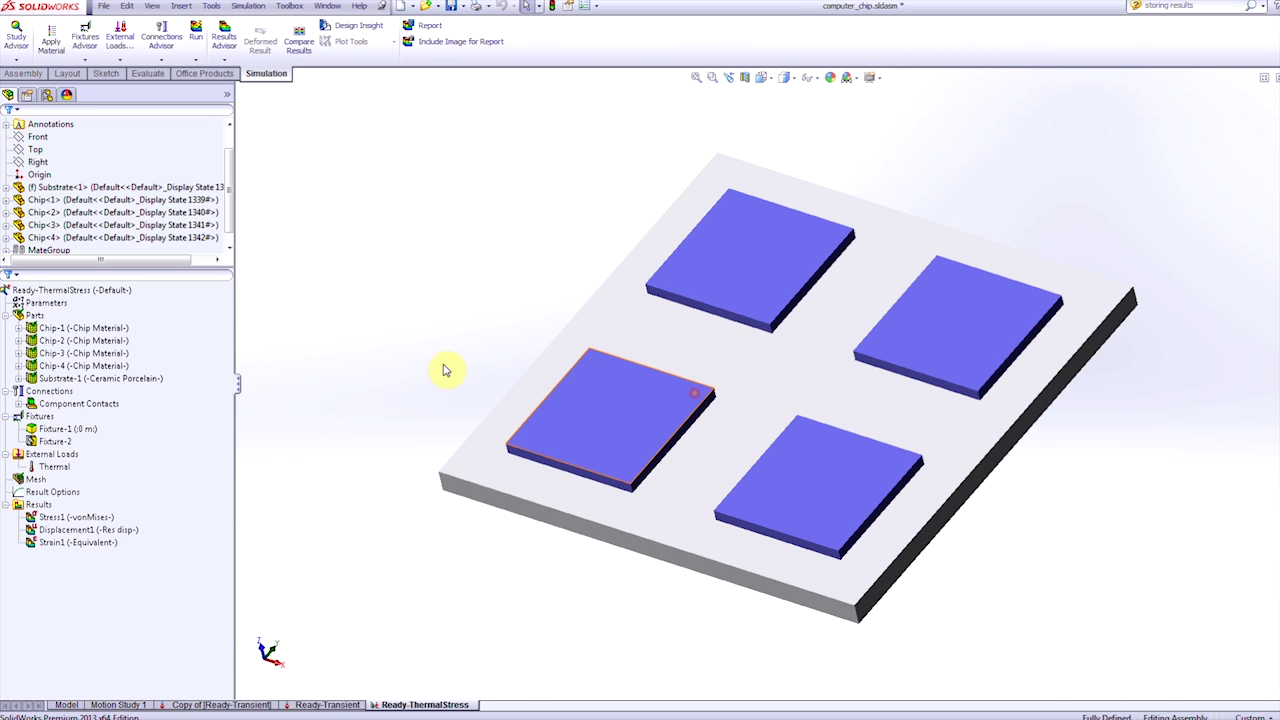
double_click(100, 518)
left_click(703, 397)
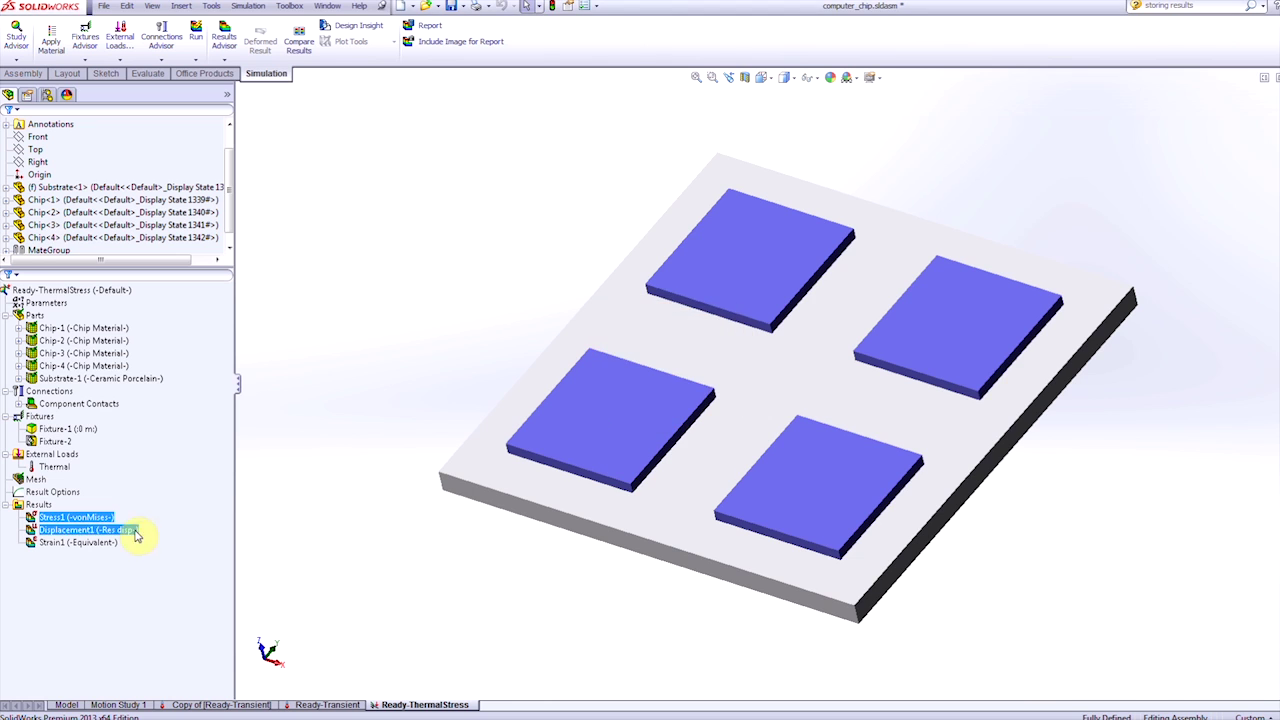
double_click(100, 542)
left_click(704, 397)
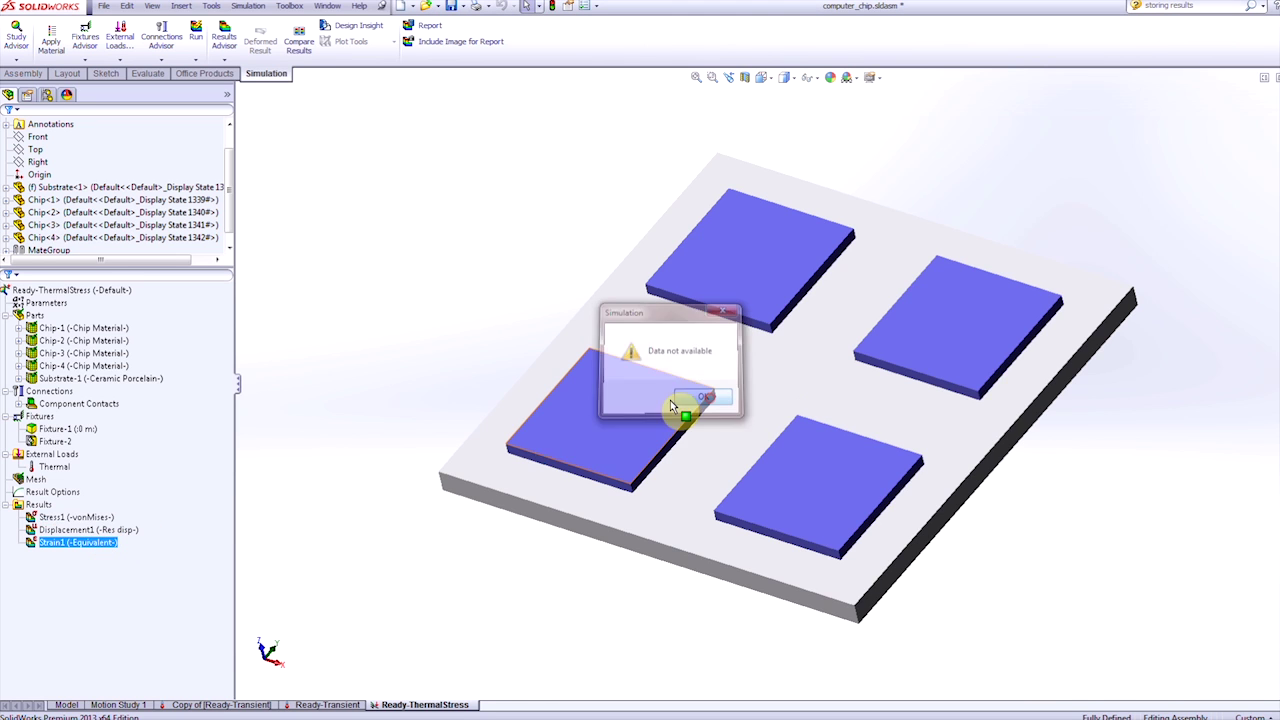
left_click(90, 530)
double_click(95, 531)
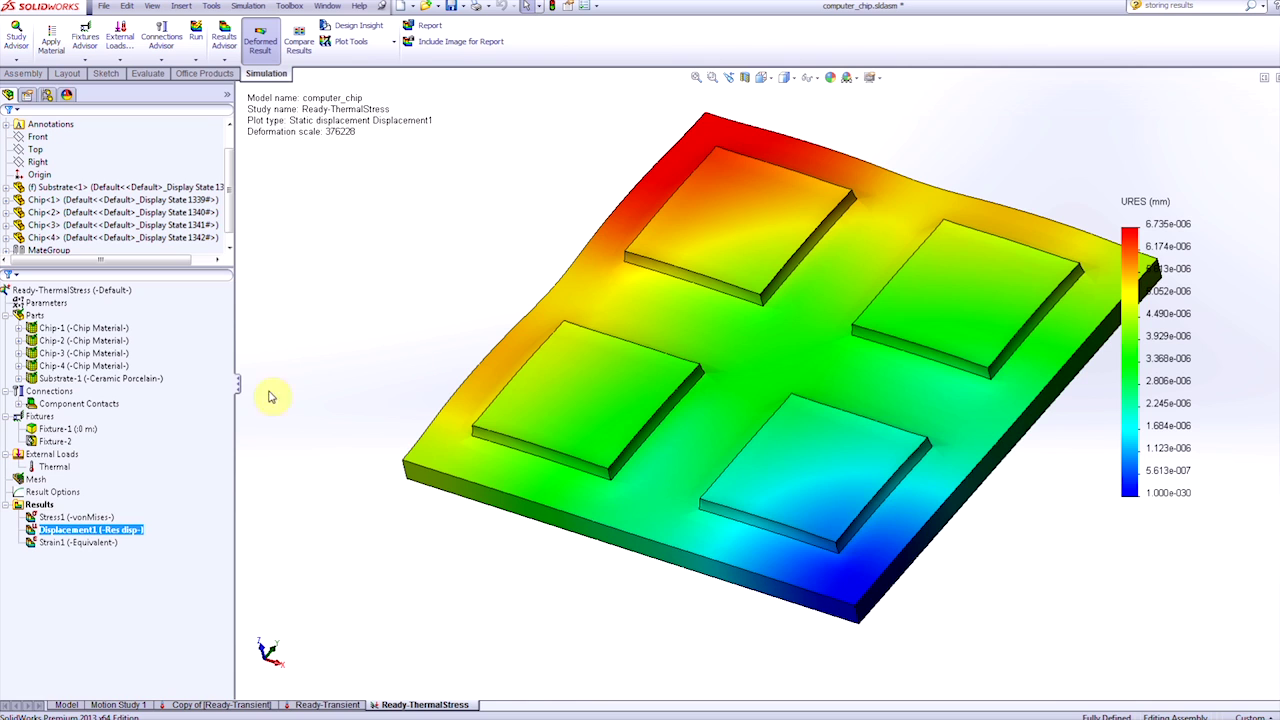
left_click(70, 492)
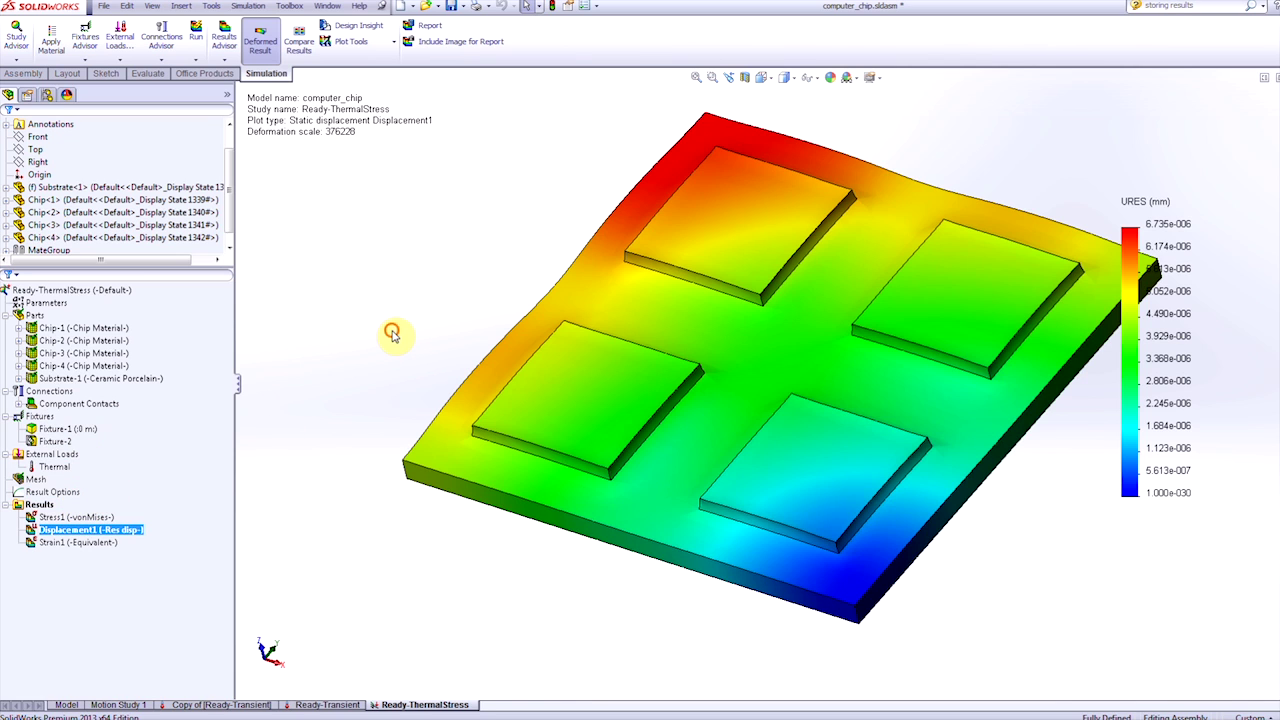